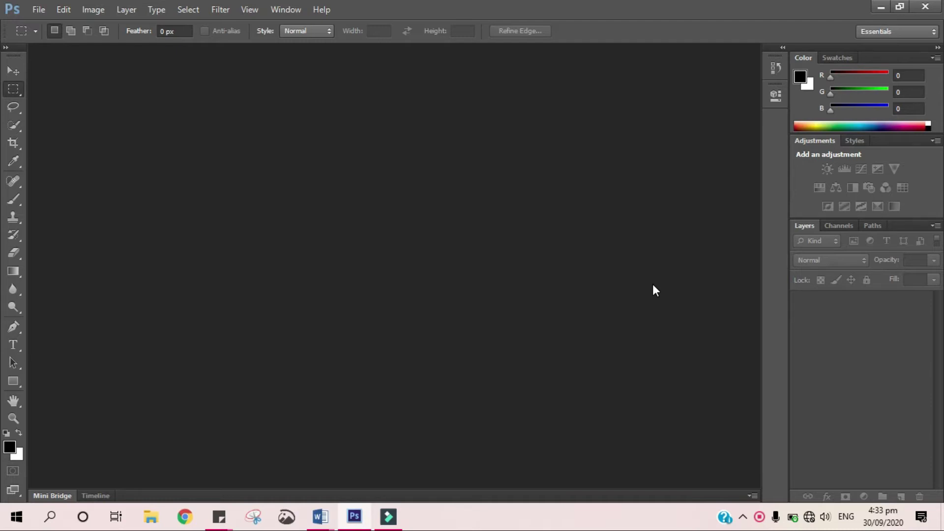
- Create a new document named 2x2, 5 x 5 inches at 72 pixels per inch
key(ctrl+n)
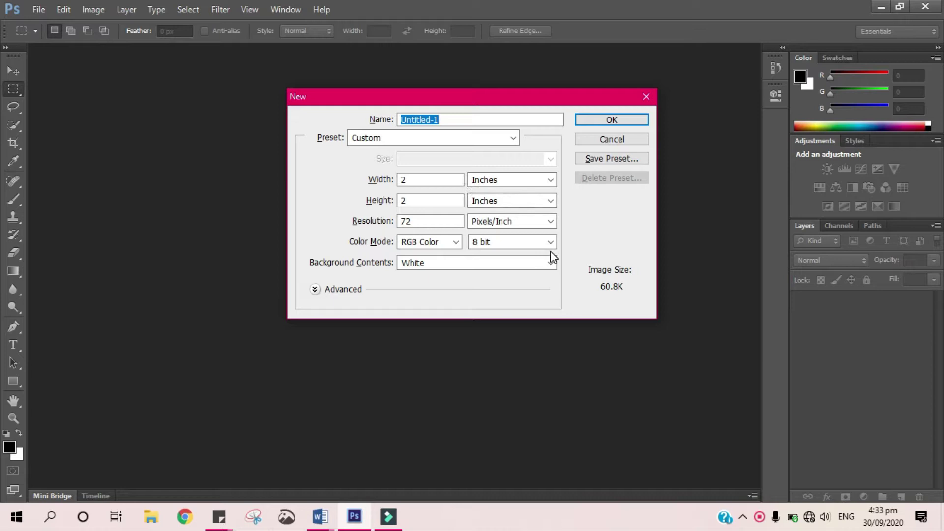
text(2x2)
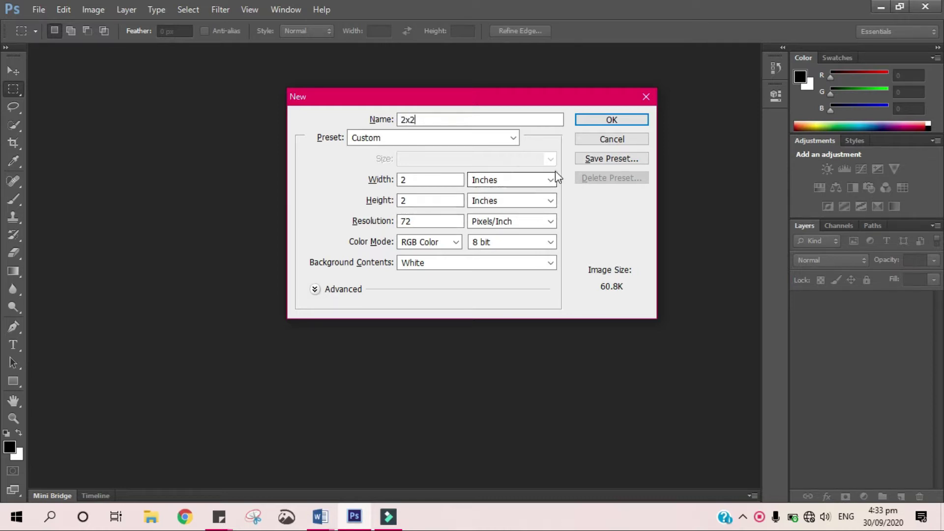
double_click(430, 180)
key(BackSpace)
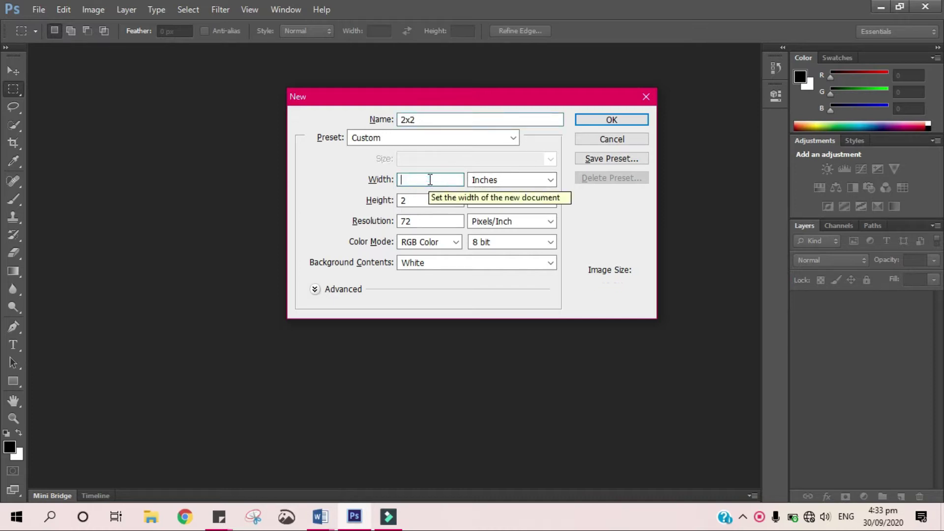
text(5)
click(426, 201)
key(BackSpace)
text(5)
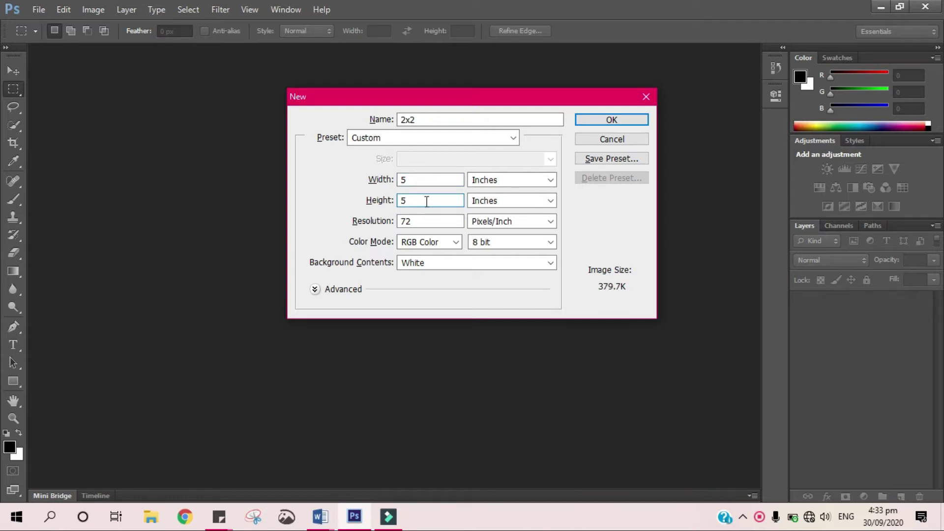
click(612, 120)
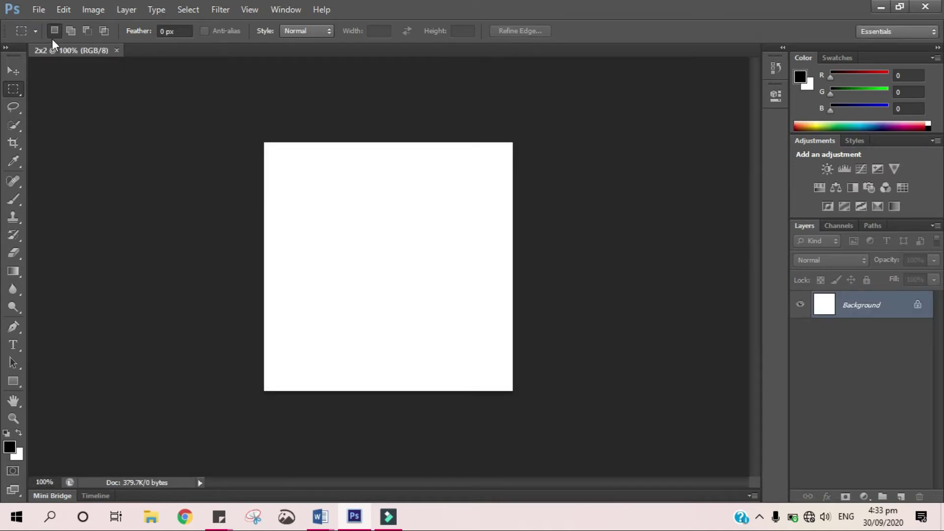
- Open NXEM4285.JPG from the photo folder and float it in its own window
click(39, 10)
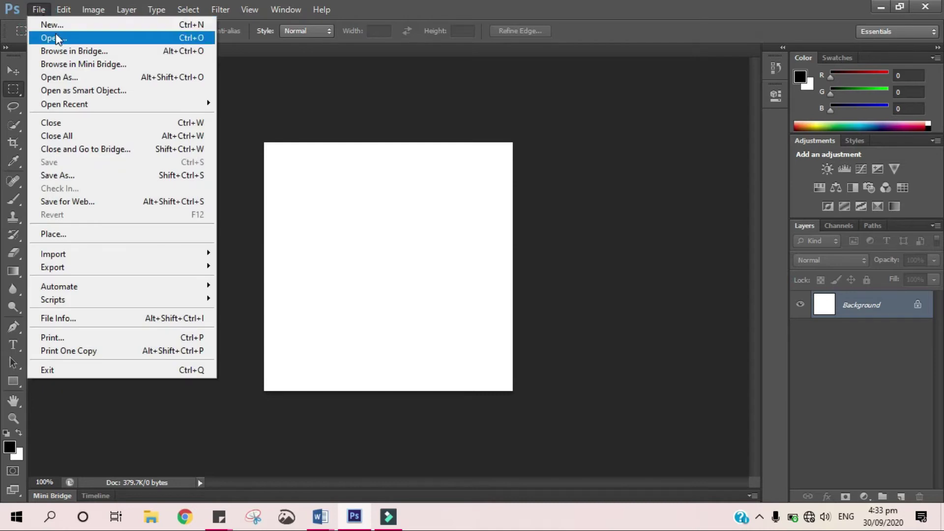
click(56, 38)
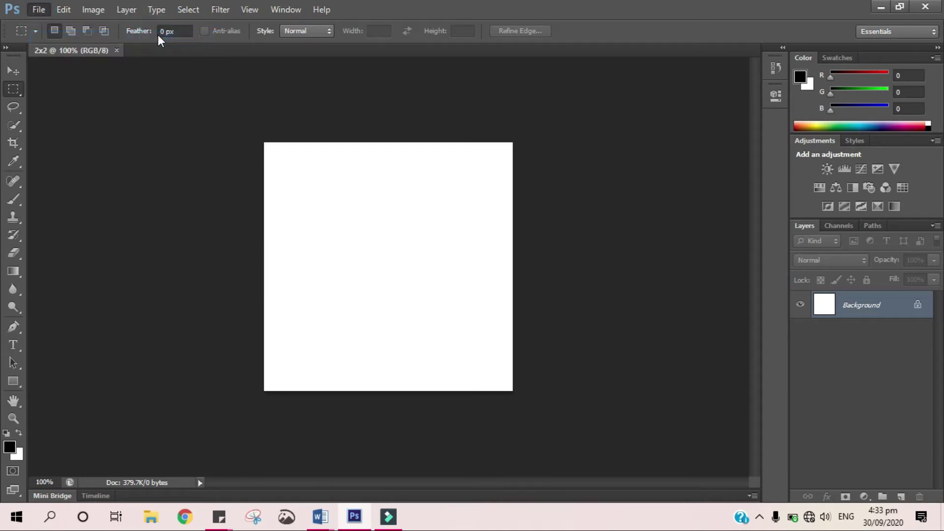
click(482, 168)
double_click(482, 170)
drag(650, 161, 654, 347)
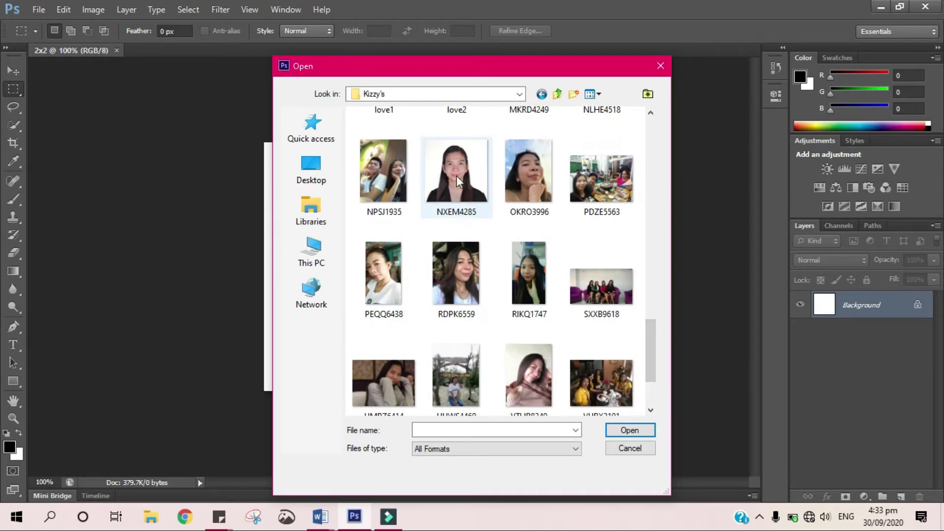
double_click(456, 176)
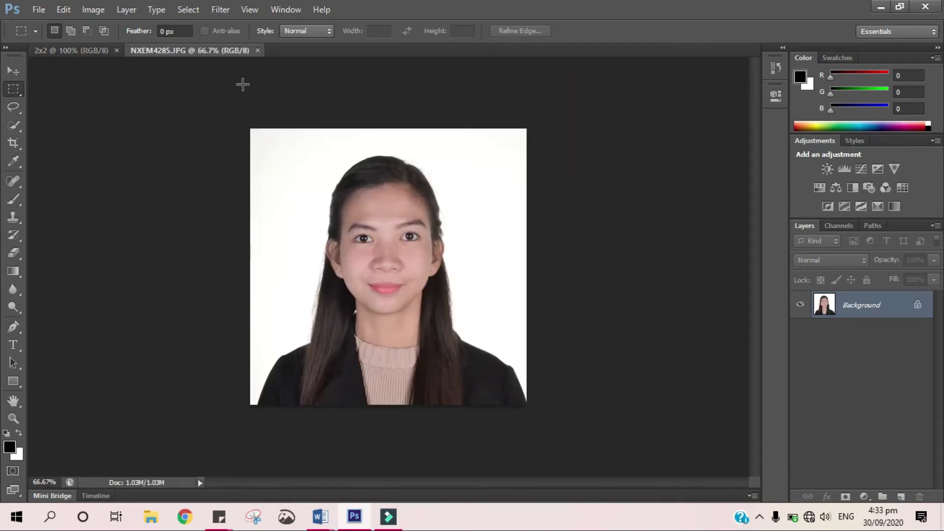
drag(211, 48, 284, 85)
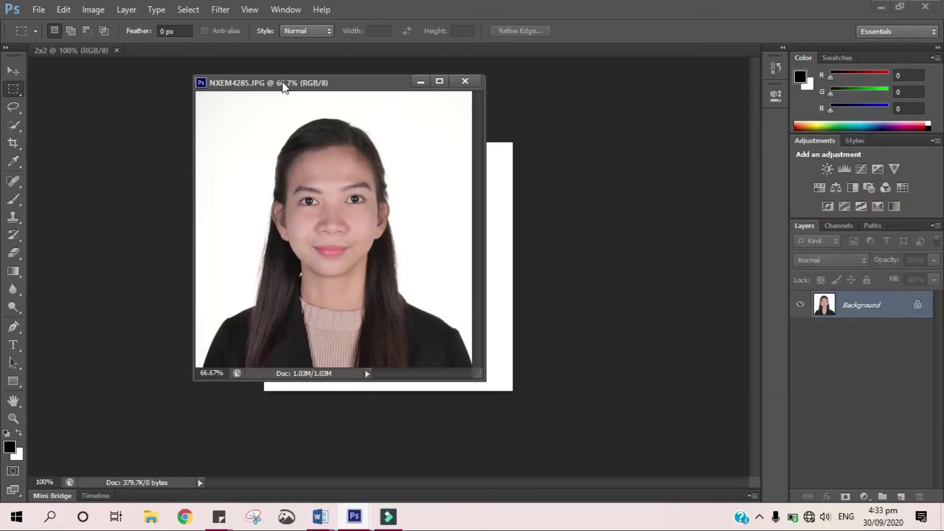
- Quick-select the woman's hair, face and shoulders, then shift the photo window right
click(15, 126)
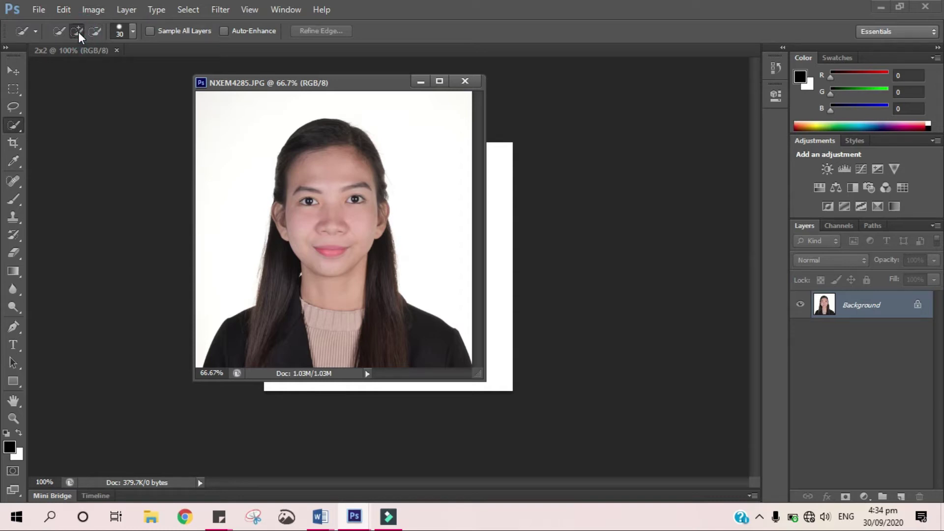
mouse_move(304, 135)
mouse_down()
mouse_move(325, 239)
mouse_move(369, 267)
mouse_move(381, 291)
mouse_move(289, 327)
mouse_up()
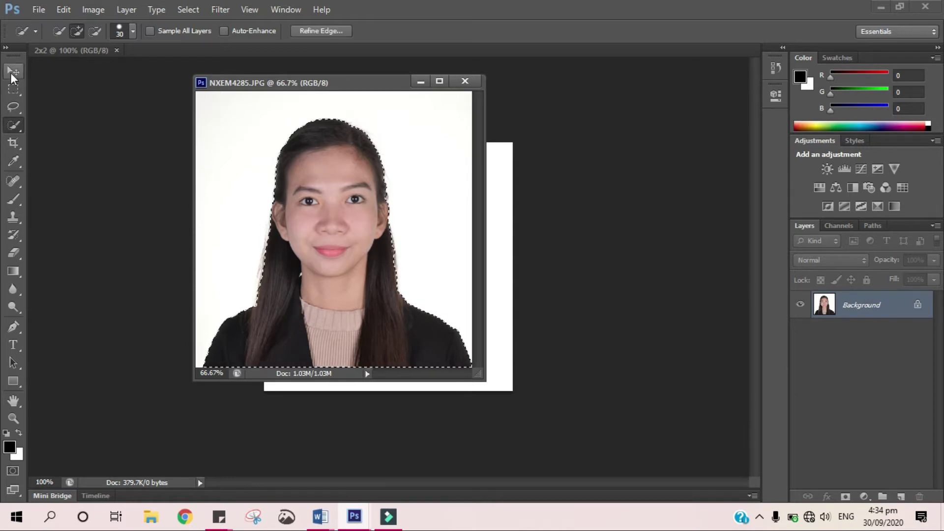
click(10, 73)
drag(252, 84, 533, 84)
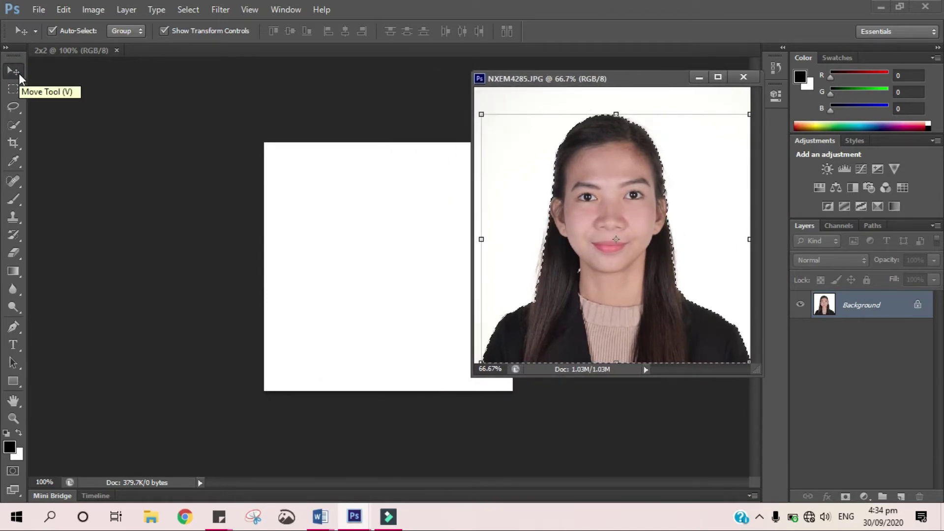
- Draw a blue-filled rectangle shape layer (359 x 360 px) over the entire 2x2 canvas
click(19, 381)
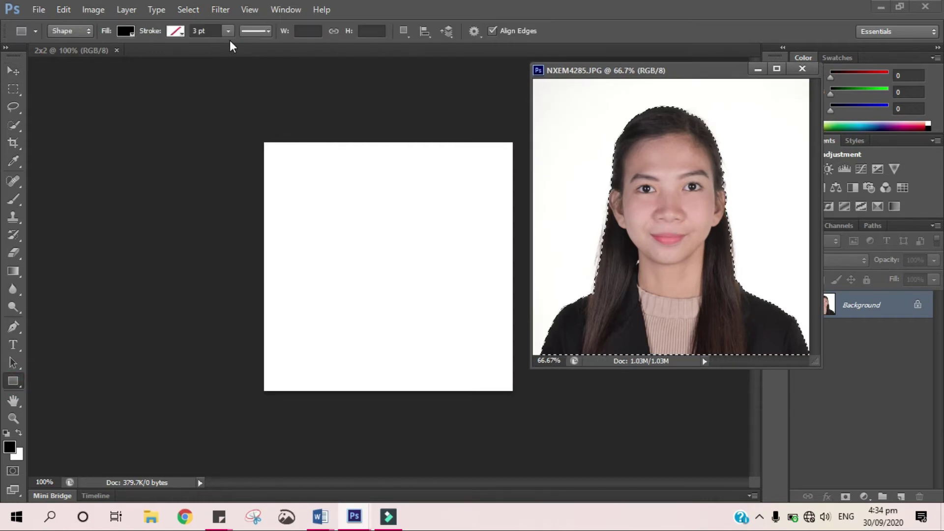
click(127, 31)
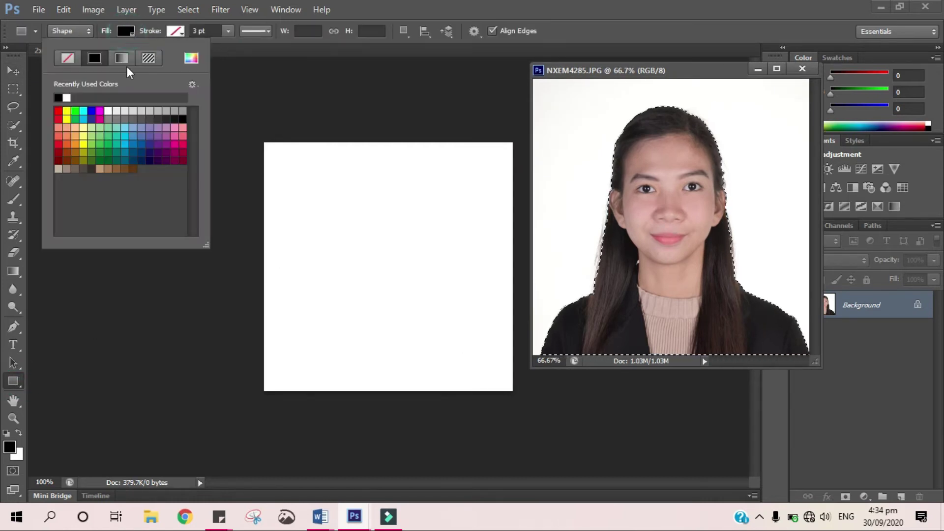
click(88, 31)
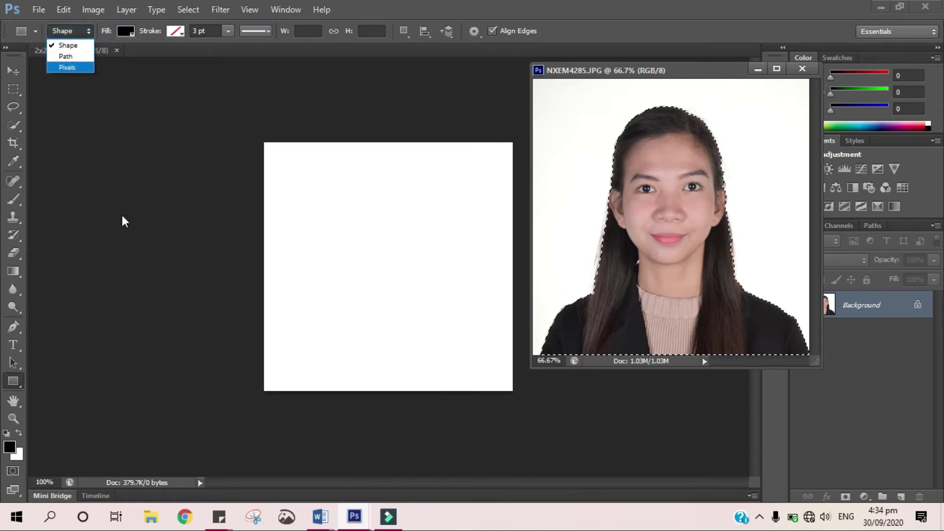
click(271, 158)
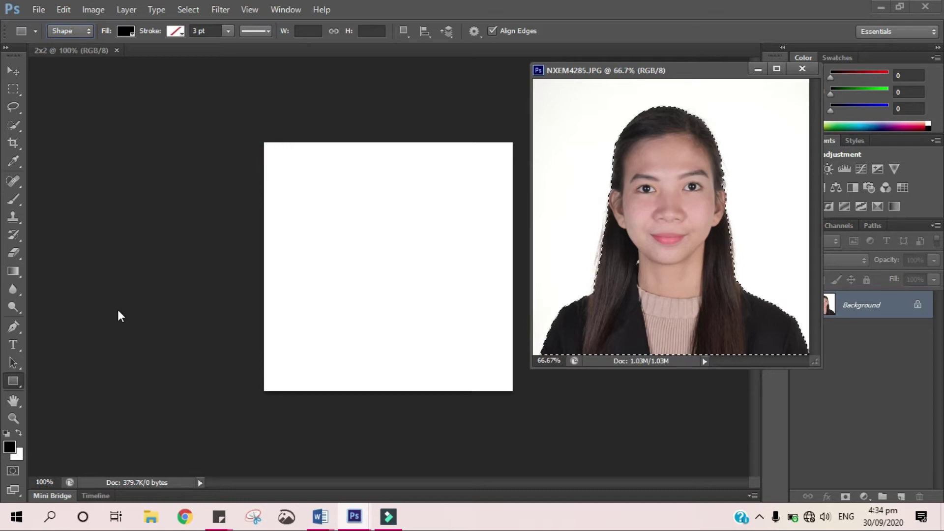
click(125, 31)
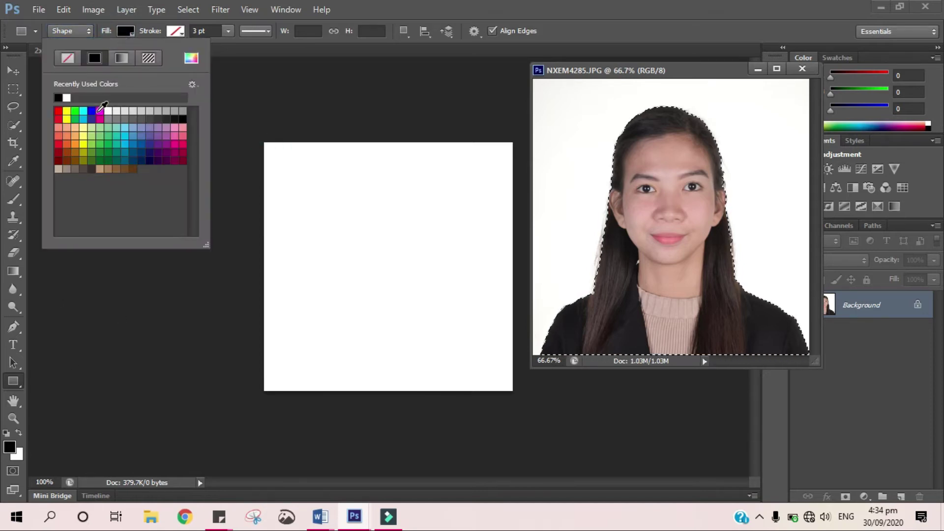
click(92, 111)
click(276, 175)
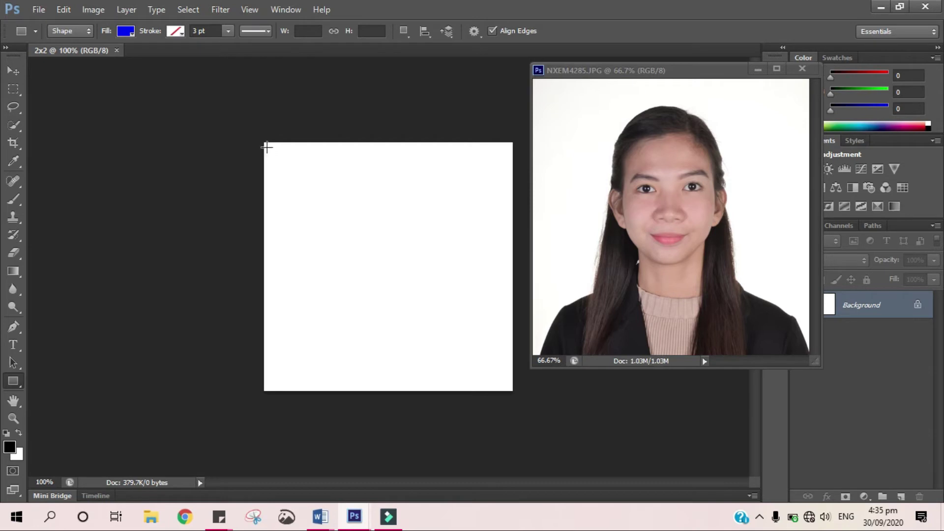
mouse_move(264, 141)
mouse_down()
mouse_move(495, 388)
mouse_move(512, 391)
mouse_up()
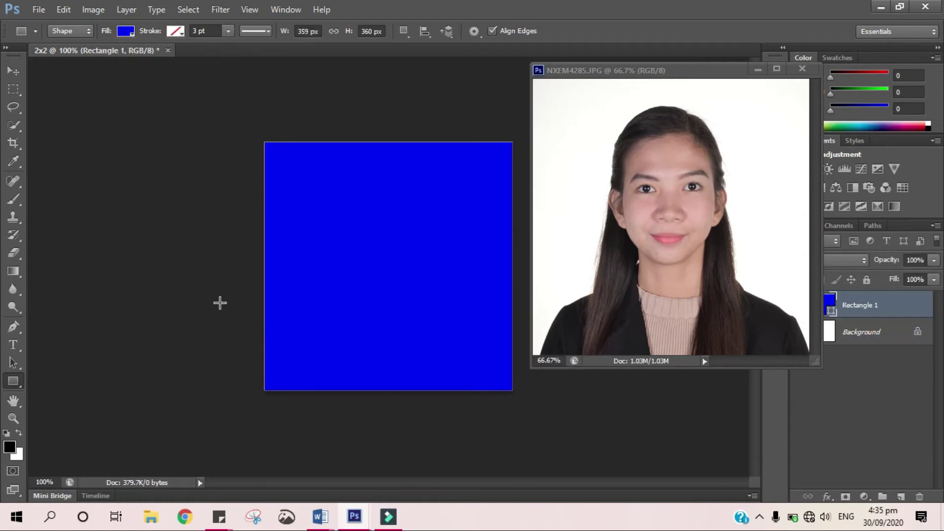
- Move the cut-out woman into the 2x2 document and close NXEM4285.JPG
click(13, 71)
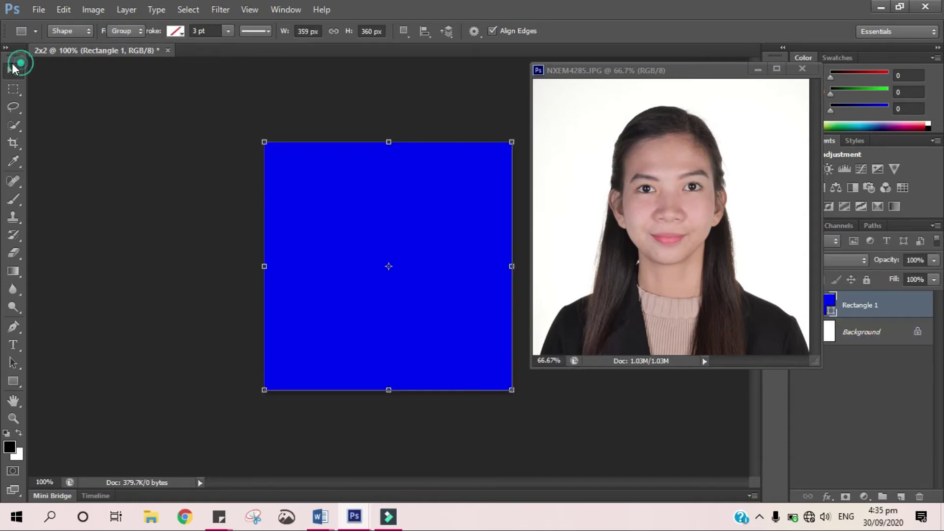
click(695, 193)
drag(650, 202, 437, 274)
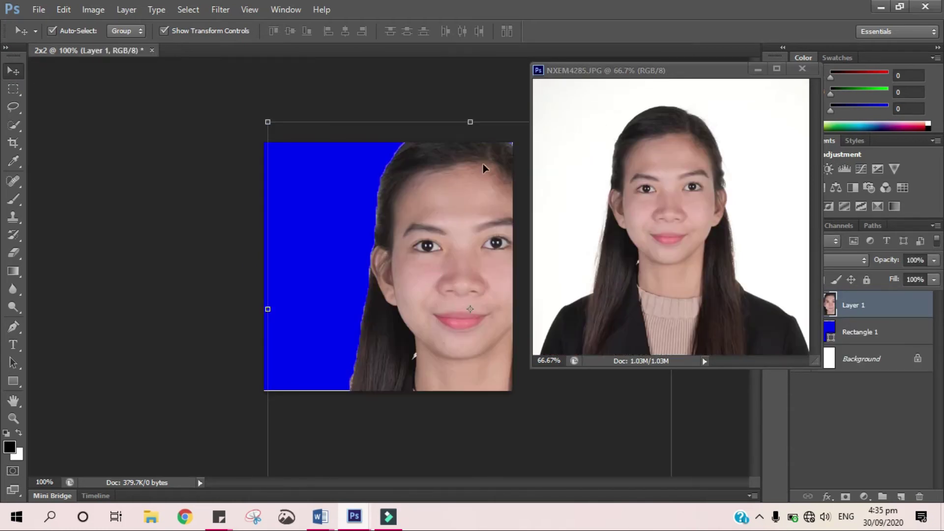
click(806, 68)
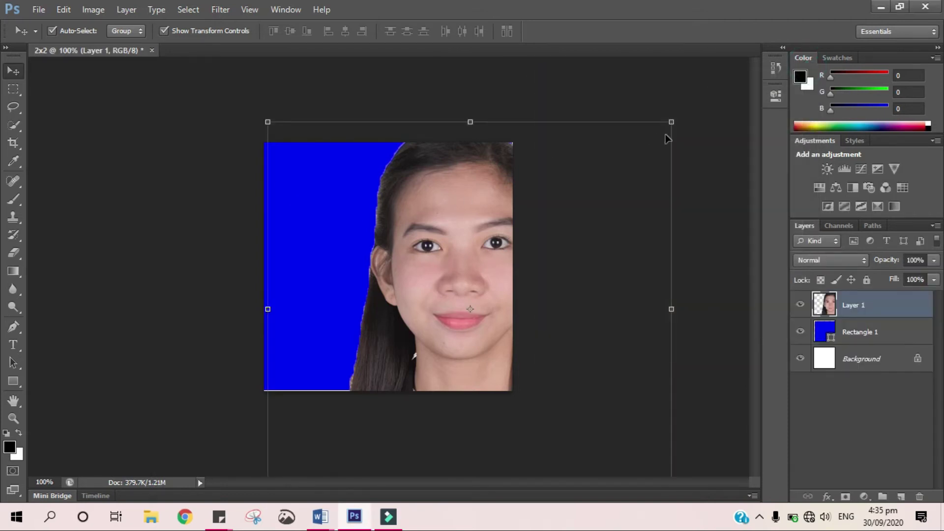
- Scale and position the portrait layer to fill the blue square (61.37% × 66.36%)
drag(671, 124, 467, 321)
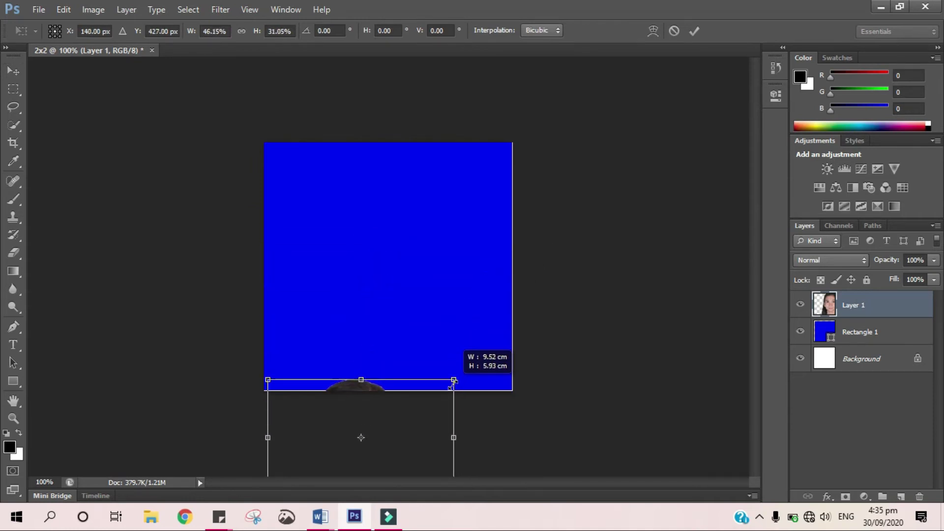
drag(466, 321, 454, 379)
mouse_move(432, 419)
mouse_down()
mouse_move(441, 280)
mouse_move(433, 183)
mouse_up()
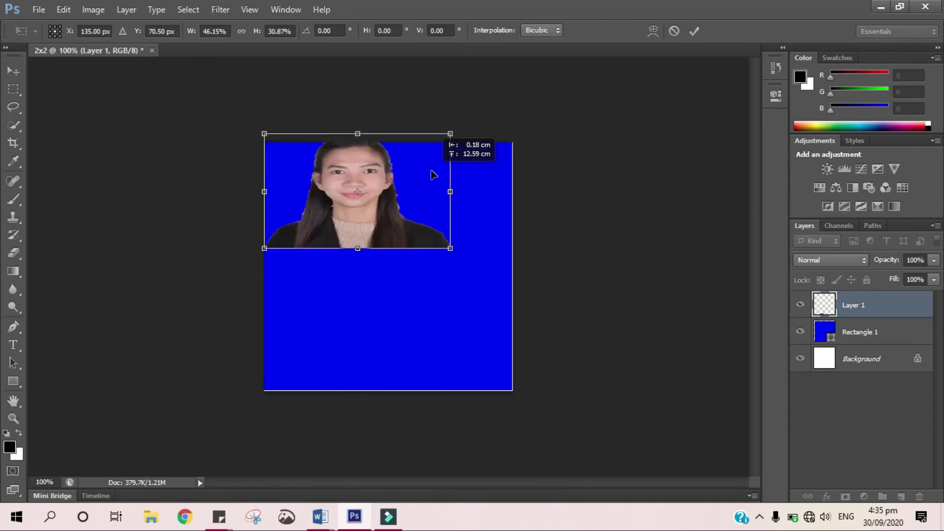
drag(451, 258, 512, 389)
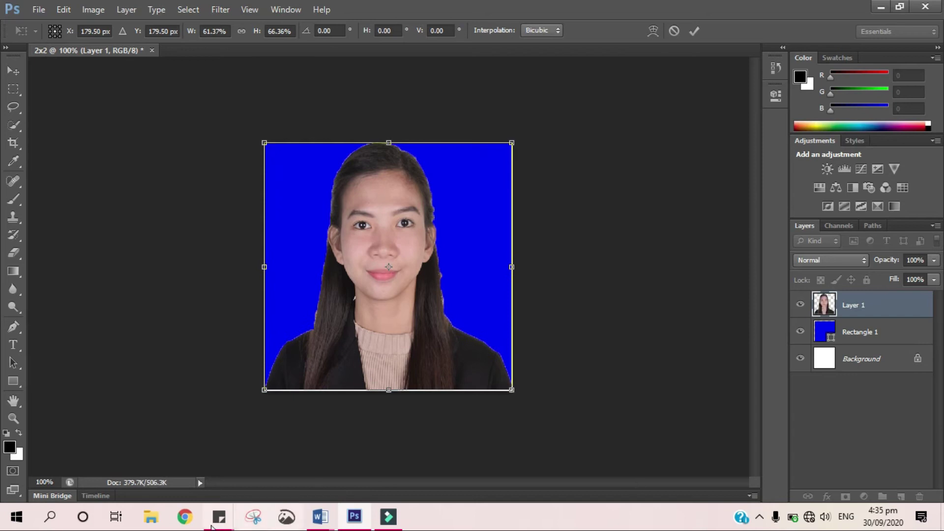
click(48, 480)
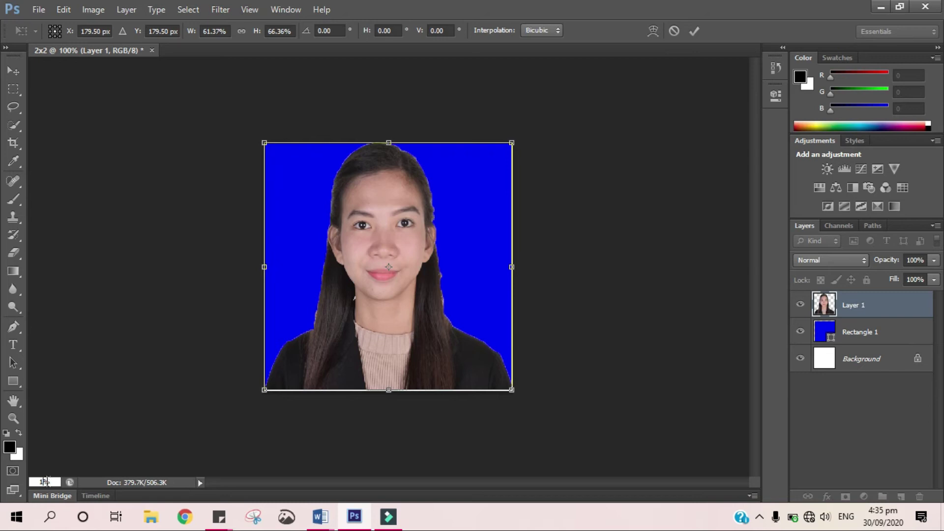
text(200)
- Zoom to 200% and apply the portrait's pending resize
key(Return)
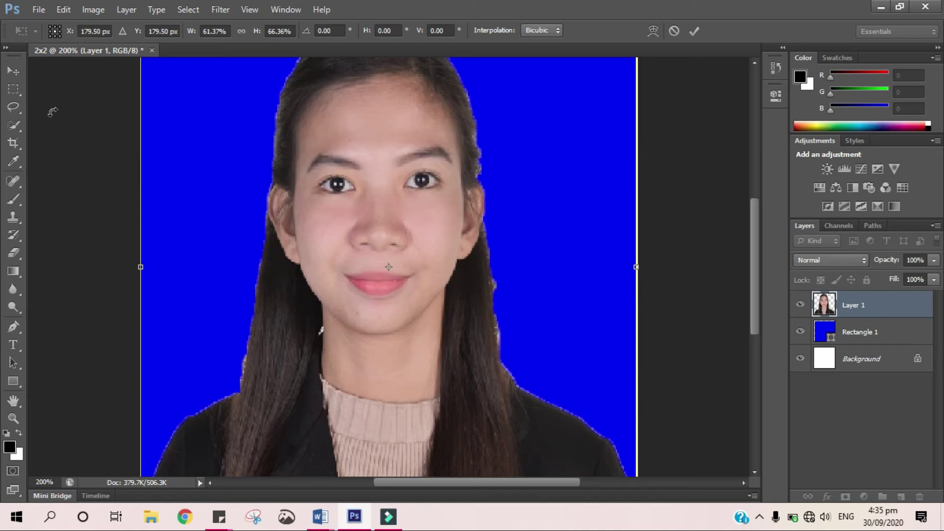
click(9, 256)
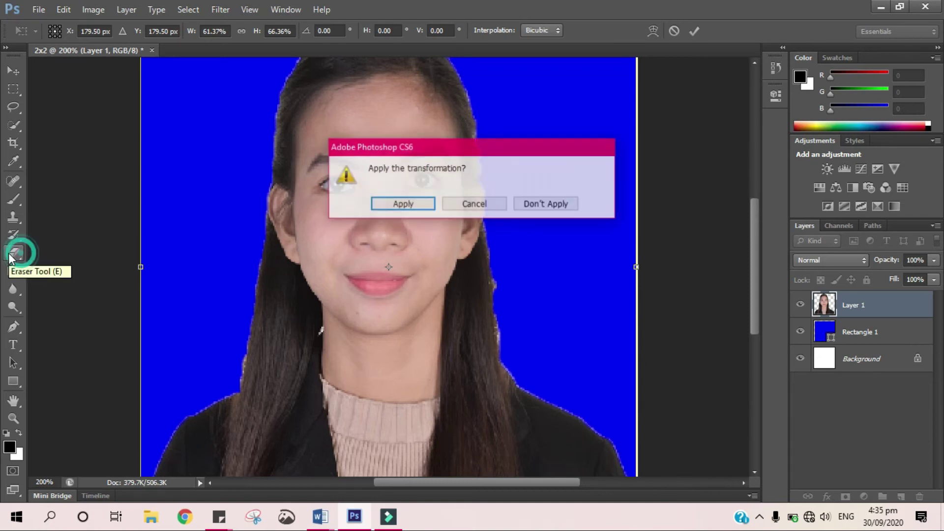
click(378, 203)
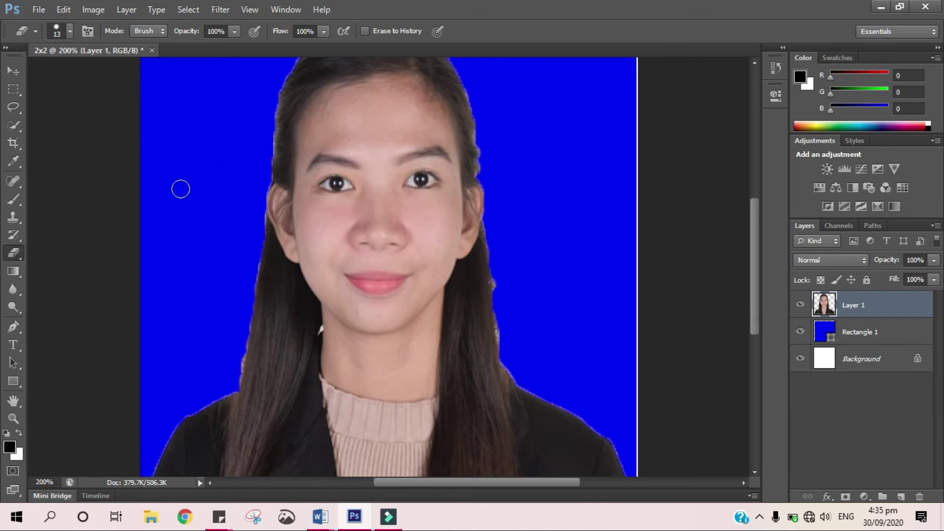
- Erase stray wisps along the right-hand hair edge with the Eraser
click(502, 283)
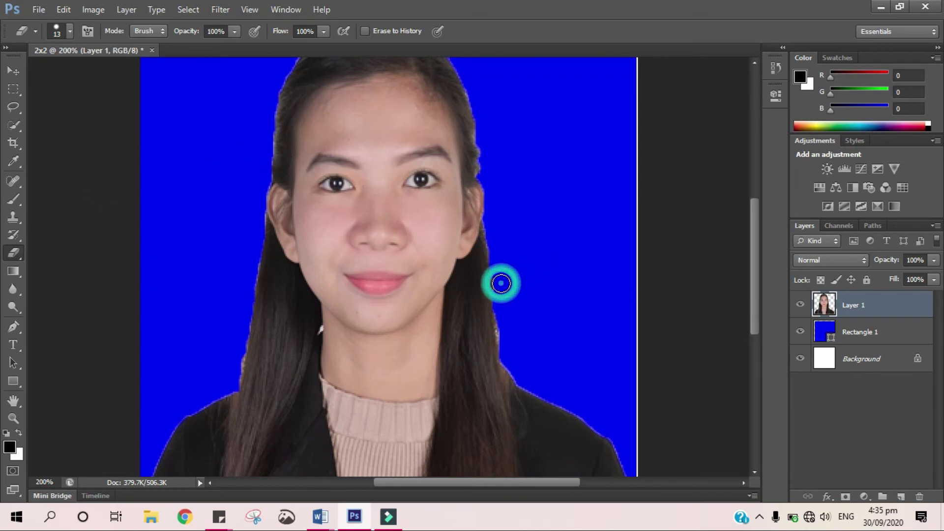
click(505, 334)
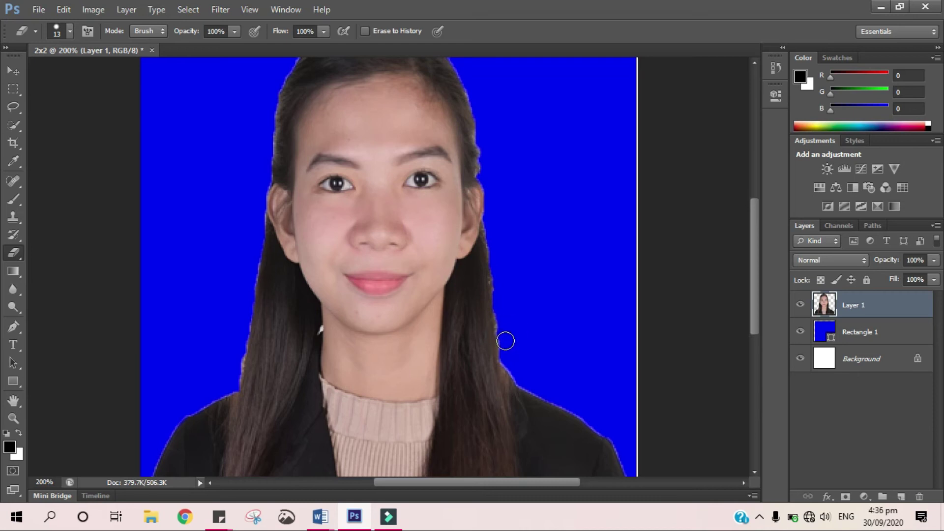
click(506, 341)
click(505, 327)
click(482, 138)
click(485, 155)
click(484, 144)
- Erase stray bits along the left-hand edge, then zoom back to 100%
click(235, 359)
click(234, 362)
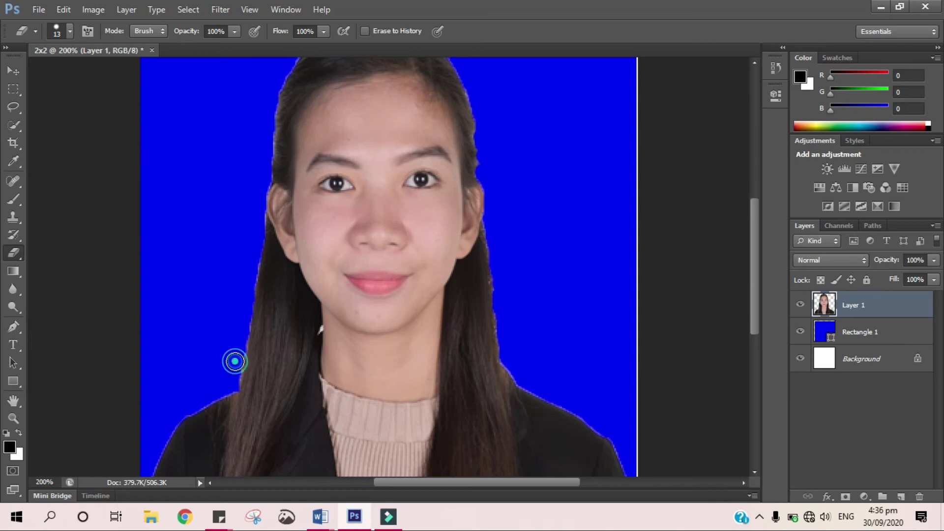
click(233, 366)
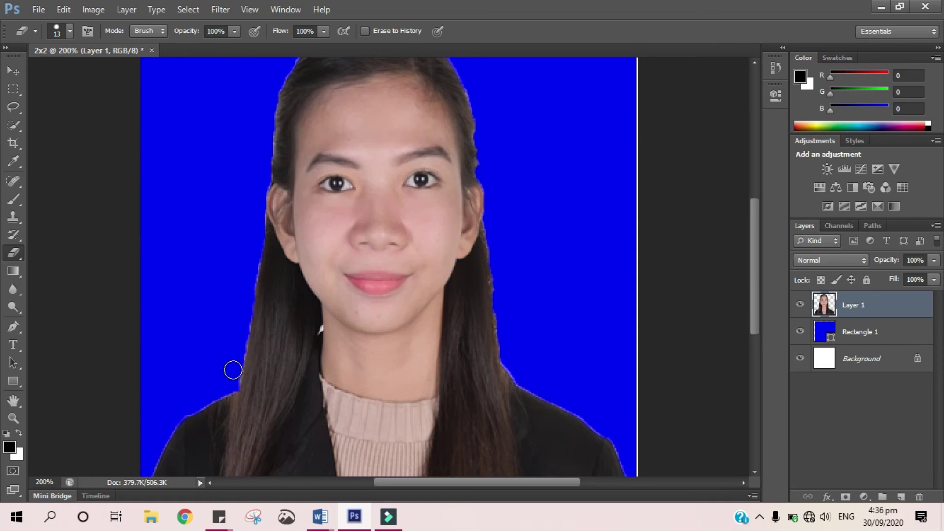
click(233, 370)
click(236, 359)
click(236, 353)
click(247, 279)
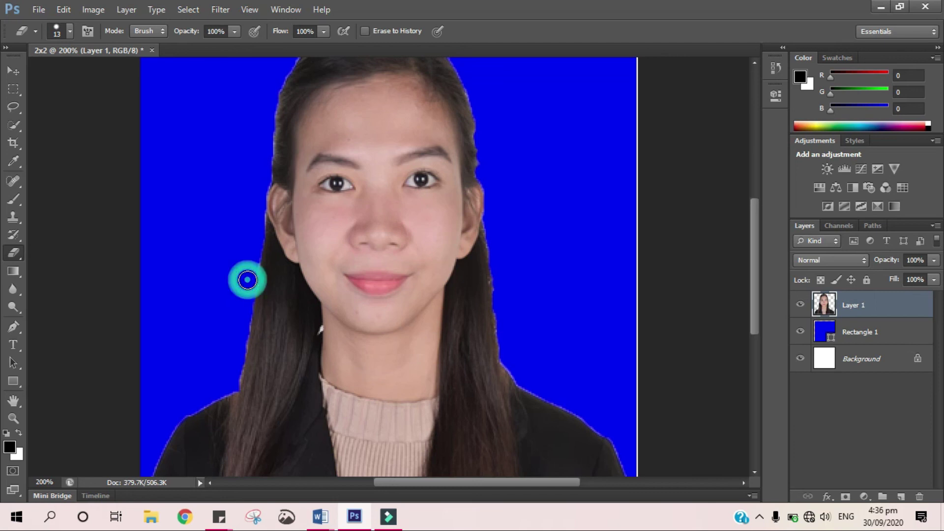
click(251, 270)
click(250, 261)
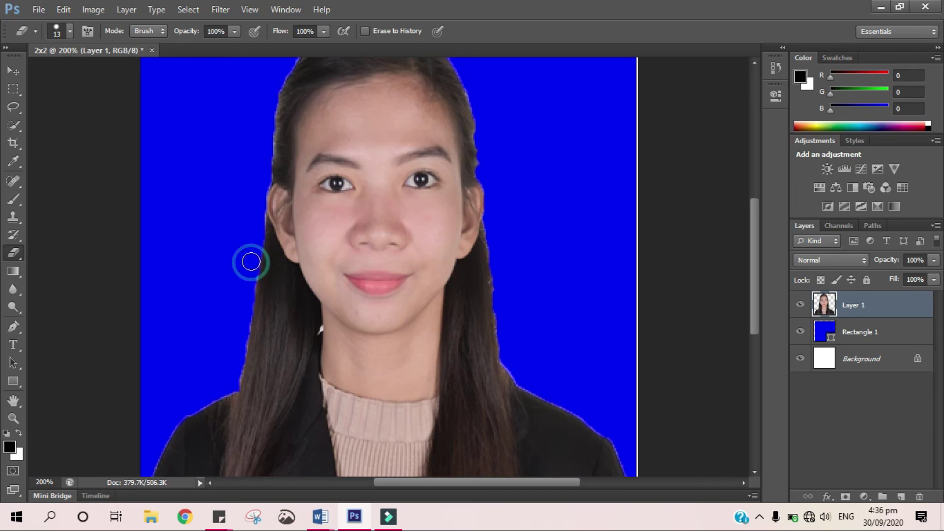
click(256, 222)
click(257, 217)
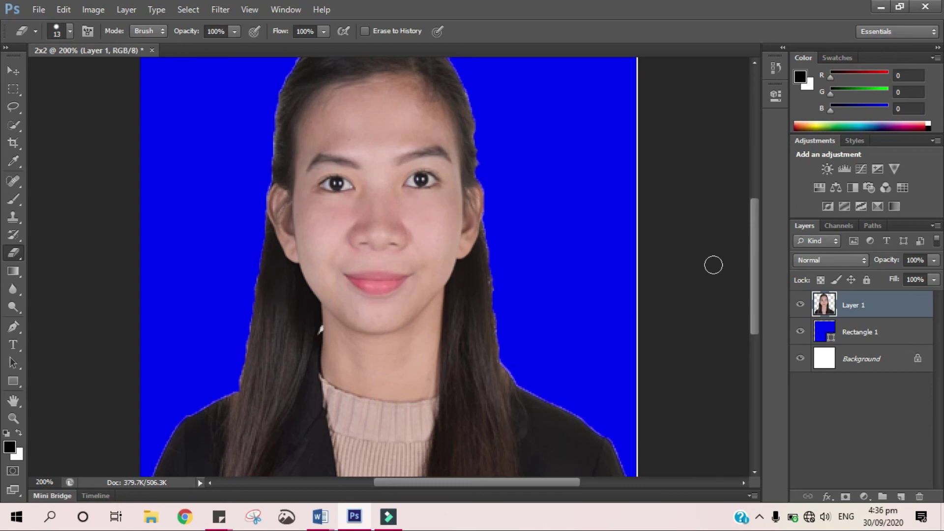
mouse_move(752, 258)
mouse_down()
mouse_move(756, 338)
mouse_move(757, 255)
mouse_up()
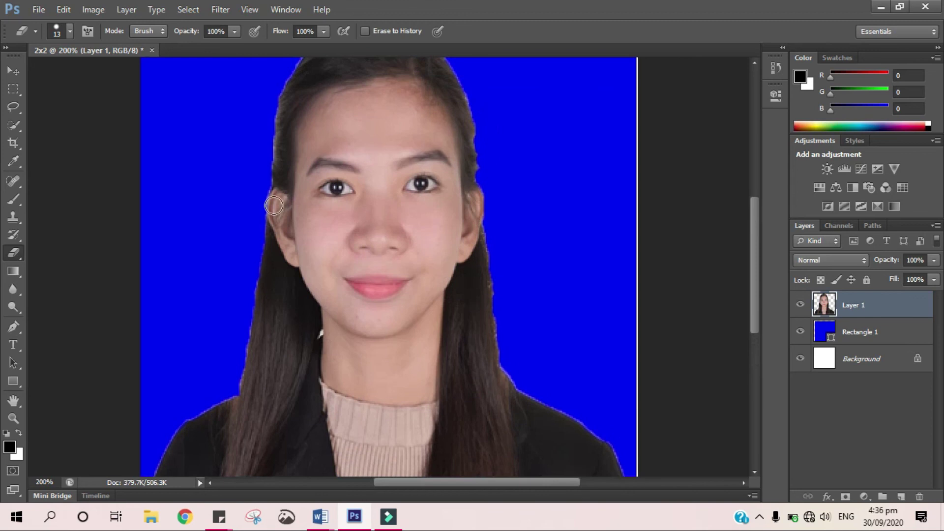
click(46, 483)
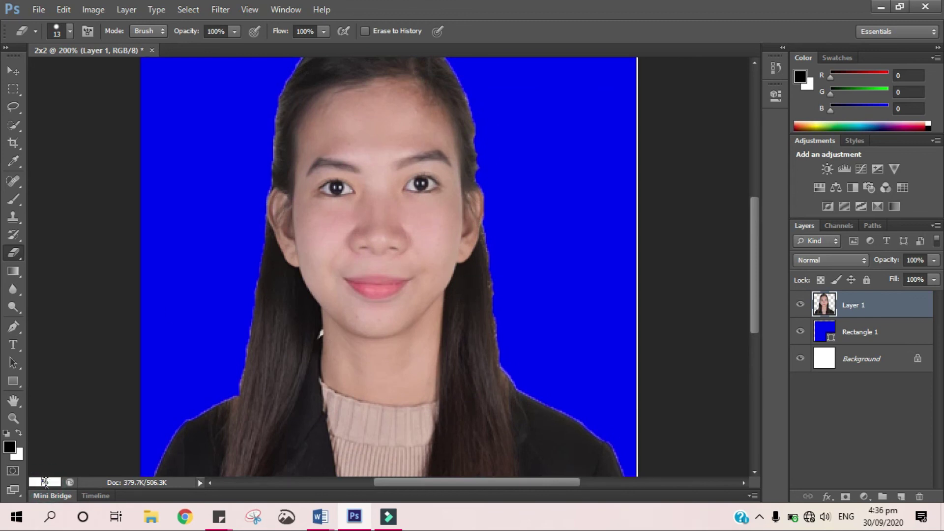
text(100)
key(Return)
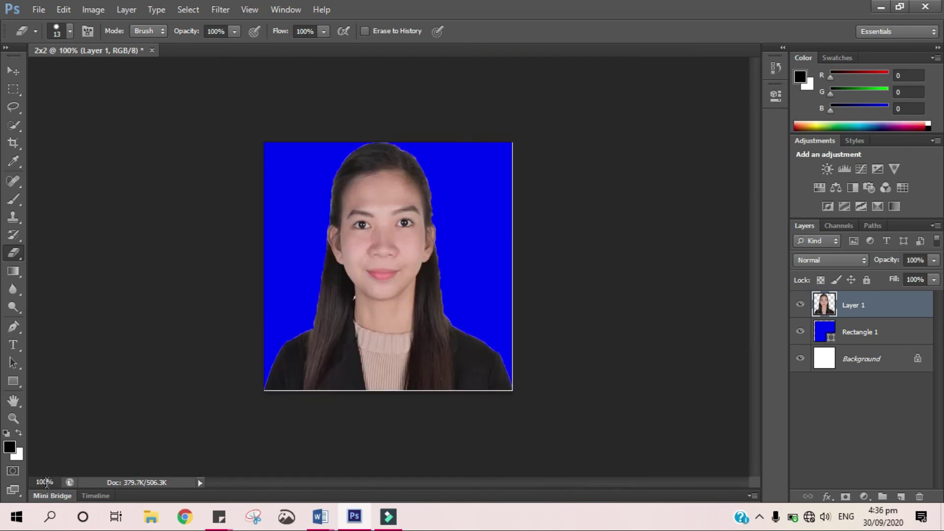